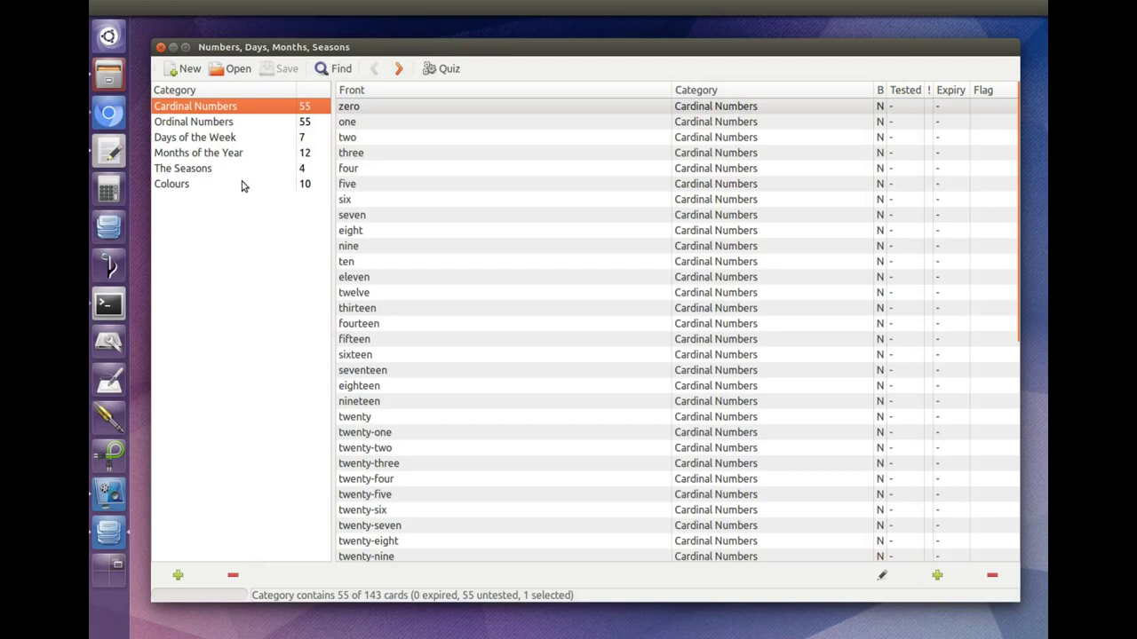
Start a quiz on the Colours category and move the quiz window down, clear of the card list
{"action": "left_click", "coordinate": [243, 185]}
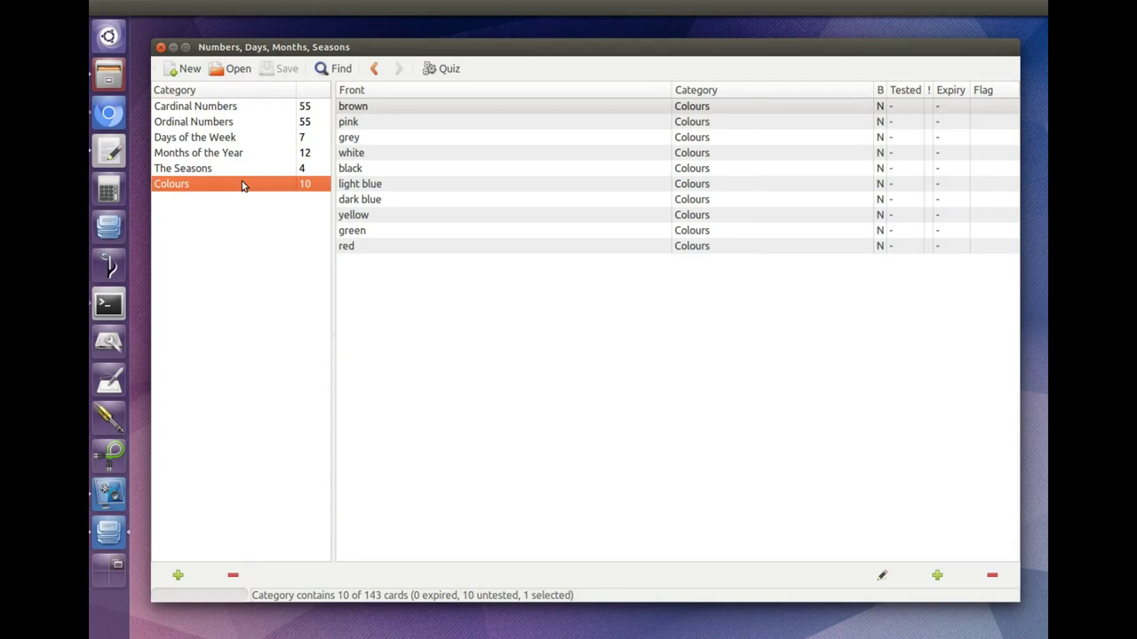
{"action": "mouse_move", "coordinate": [301, 50]}
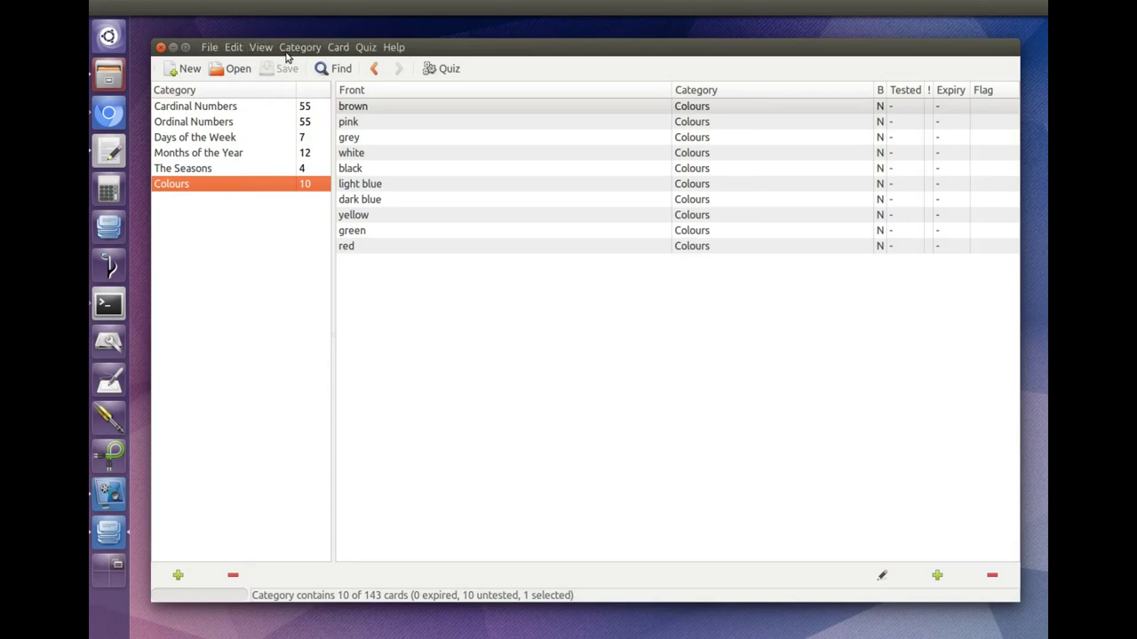
{"action": "left_click", "coordinate": [362, 49]}
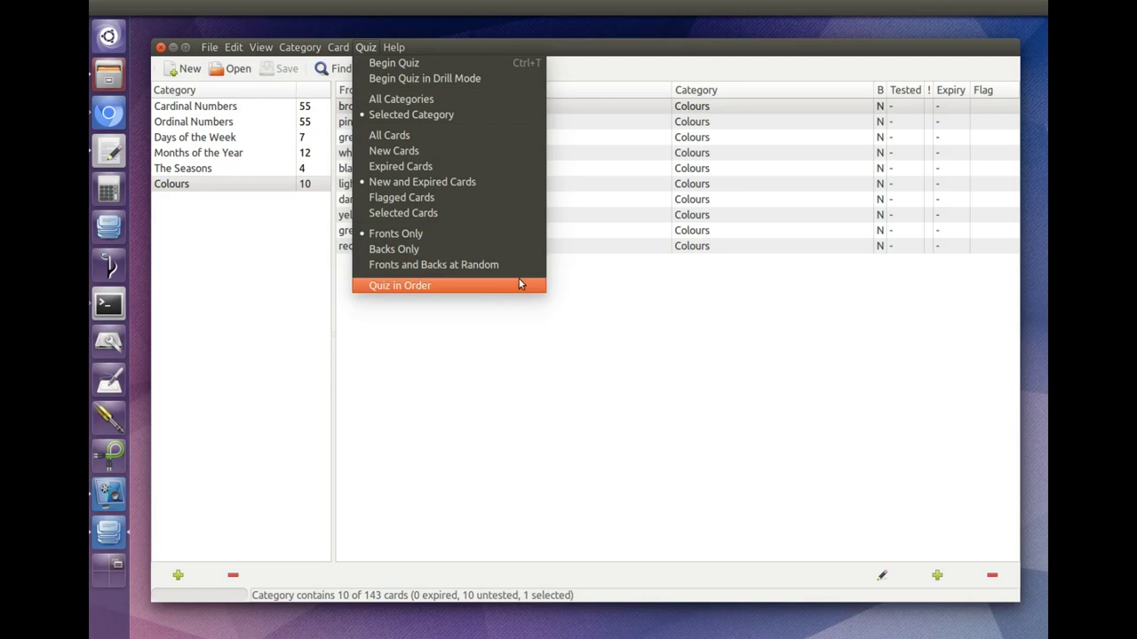
{"action": "left_click", "coordinate": [472, 66]}
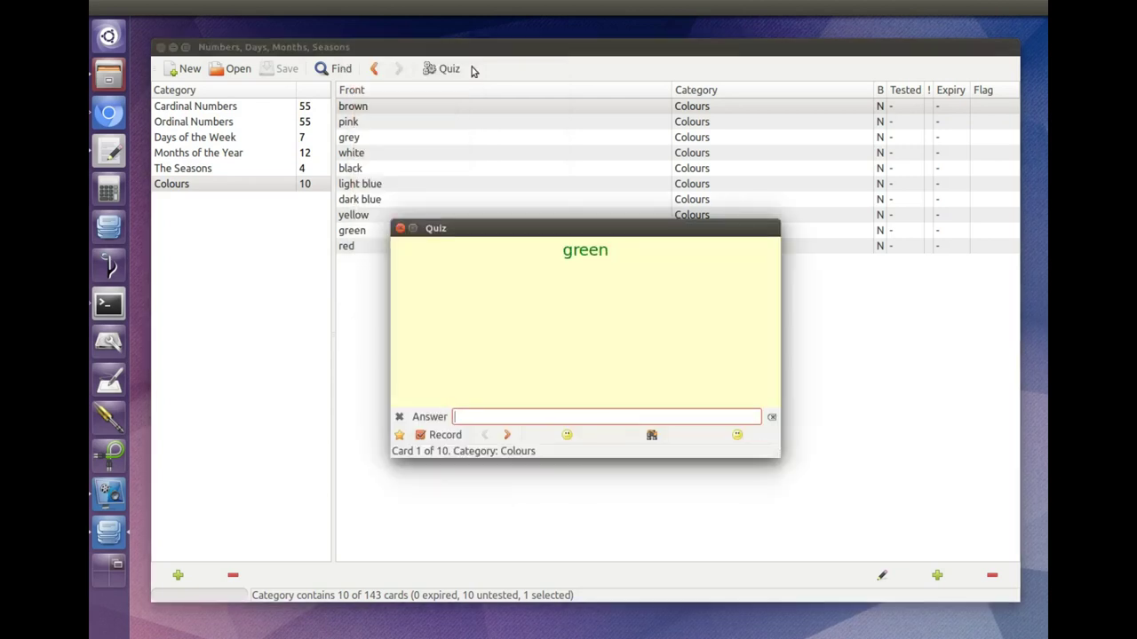
{"action": "mouse_move", "coordinate": [565, 229]}
{"action": "left_click_drag", "start_coordinate": [566, 230], "coordinate": [602, 294]}
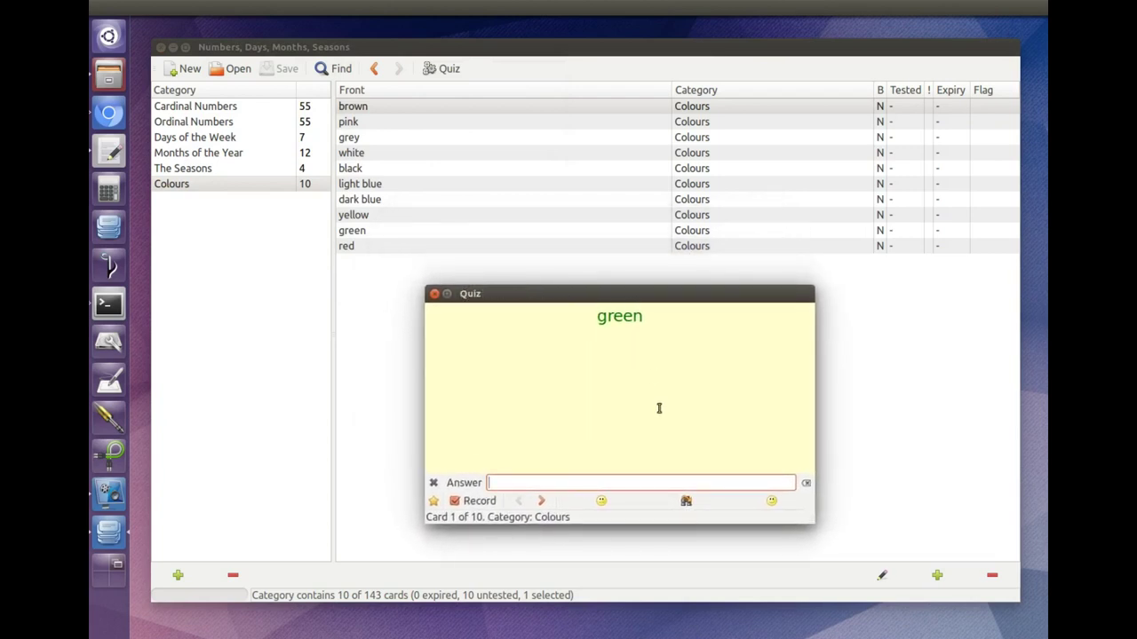
Hide the answer bar in the quiz window and show it again
{"action": "left_click", "coordinate": [526, 481]}
{"action": "left_click", "coordinate": [433, 482]}
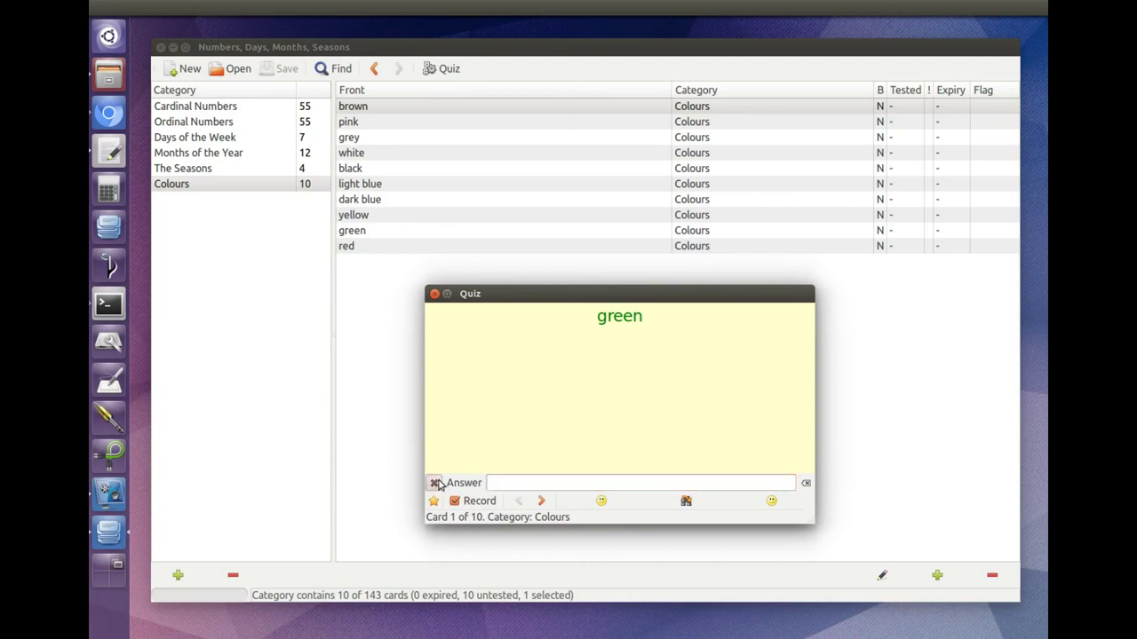
{"action": "mouse_move", "coordinate": [473, 299]}
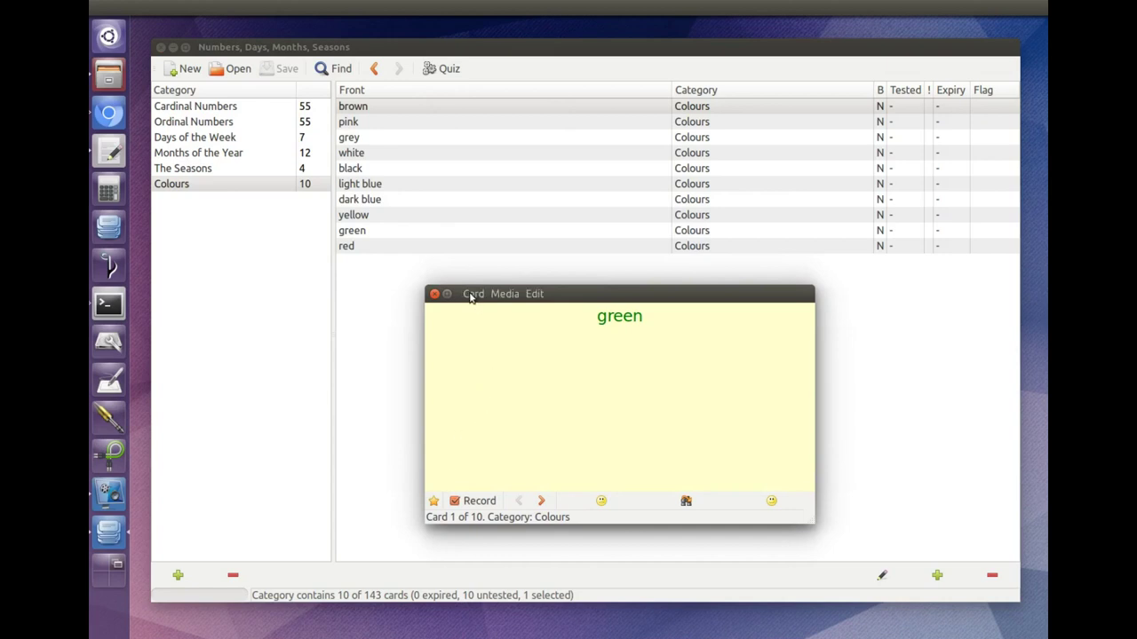
{"action": "left_click", "coordinate": [472, 295]}
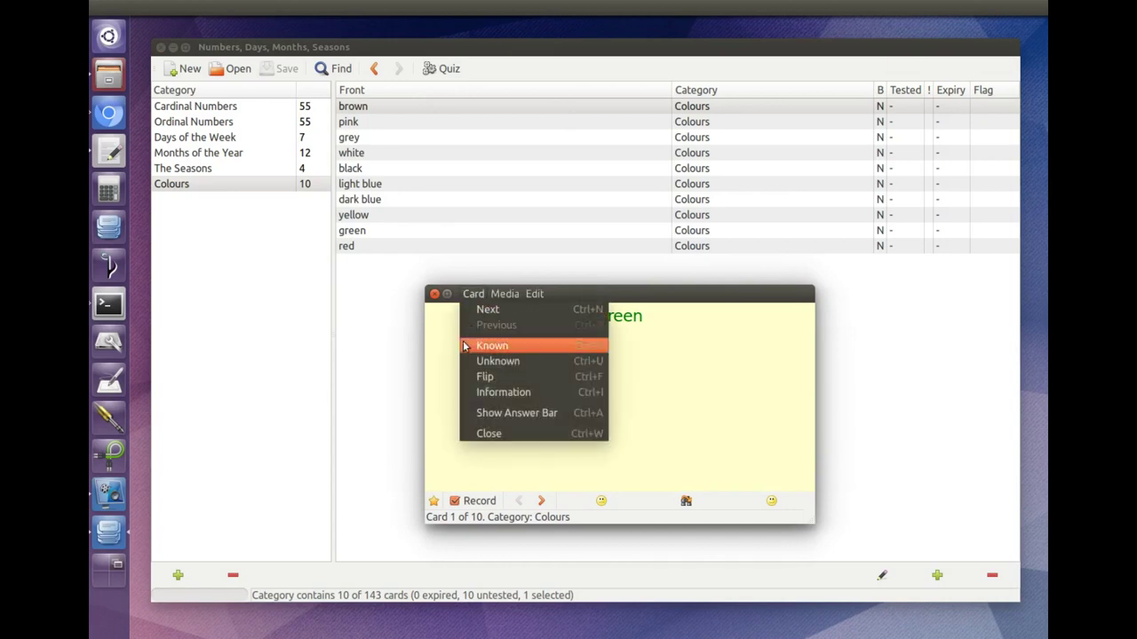
{"action": "left_click", "coordinate": [479, 413]}
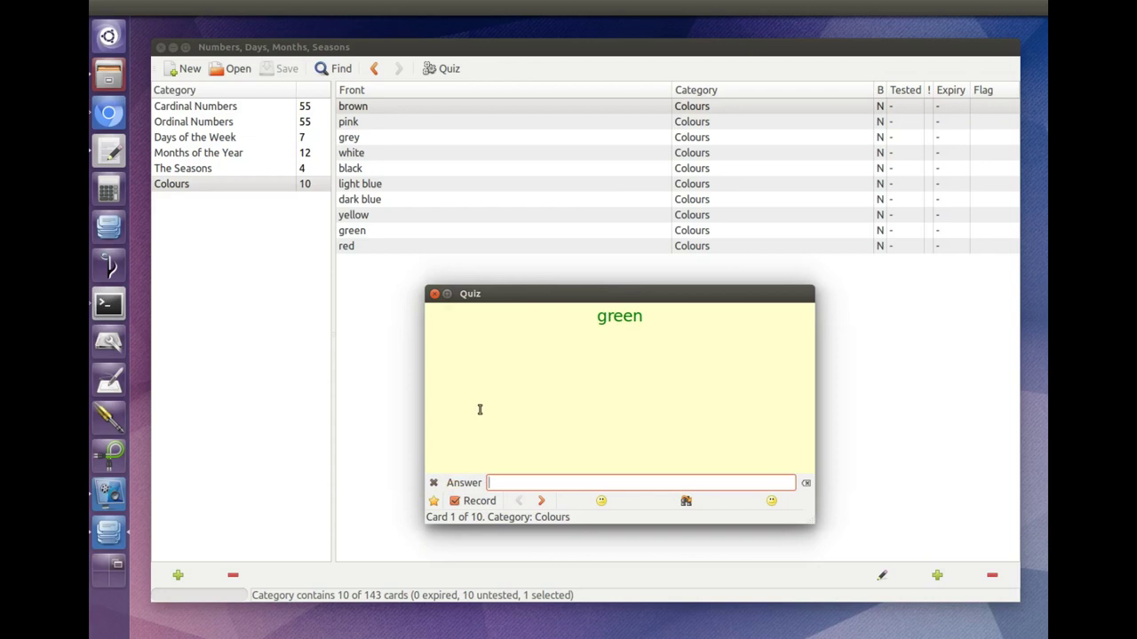
Answer the green card with "зелёный", view its reverse side, listen to the pronunciation and mark the card as known
{"action": "type", "text": "зелёный"}
{"action": "left_click", "coordinate": [685, 502]}
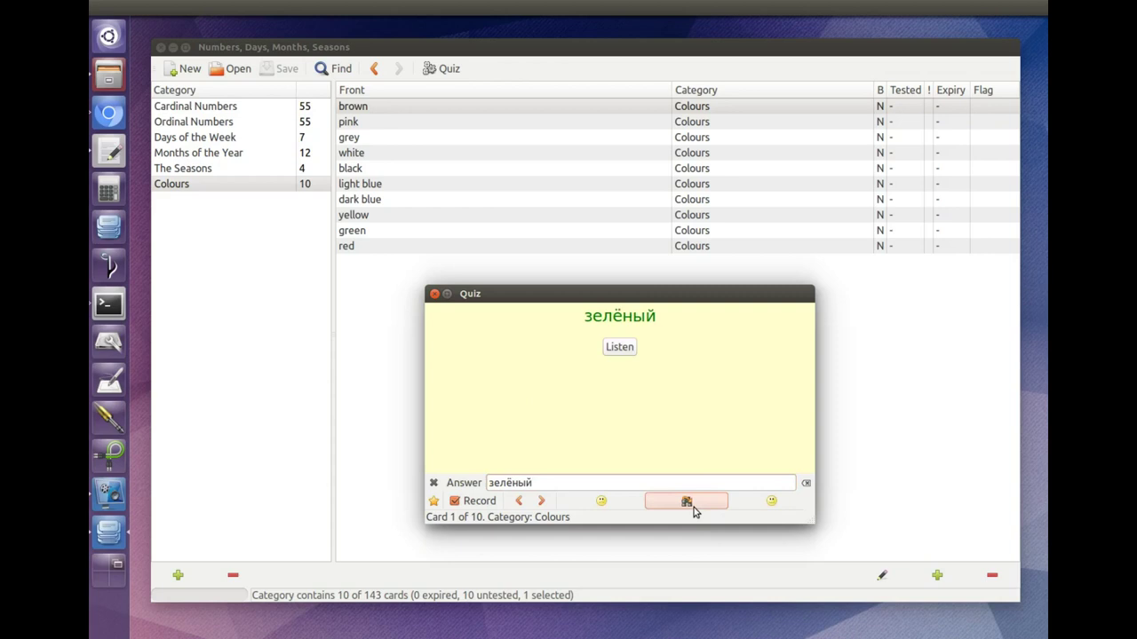
{"action": "left_click", "coordinate": [622, 348]}
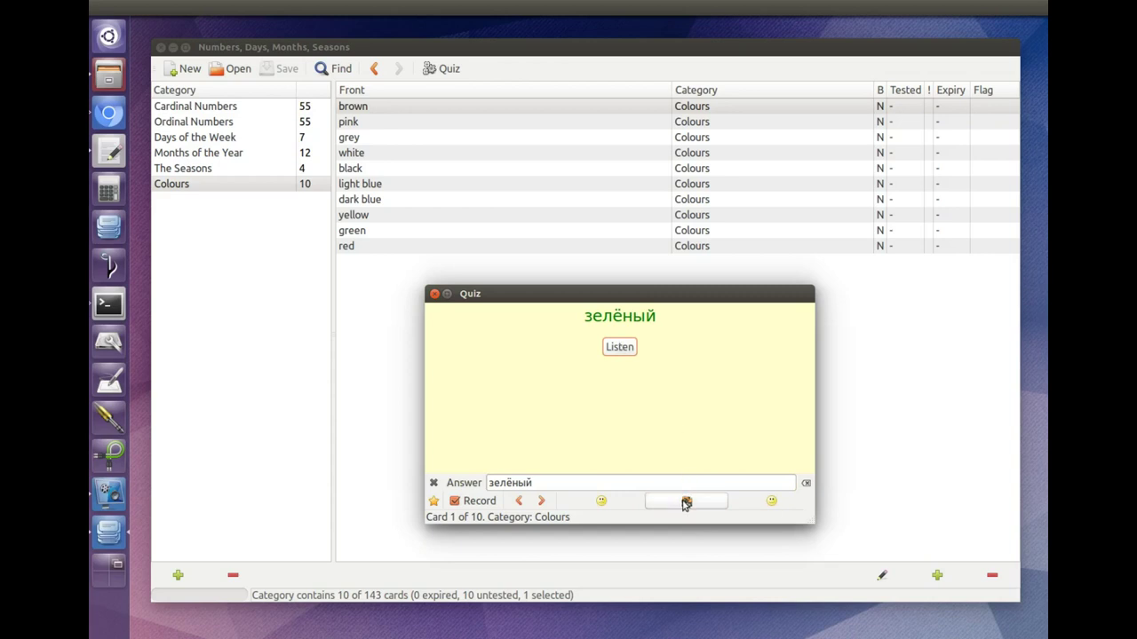
{"action": "left_click", "coordinate": [770, 503]}
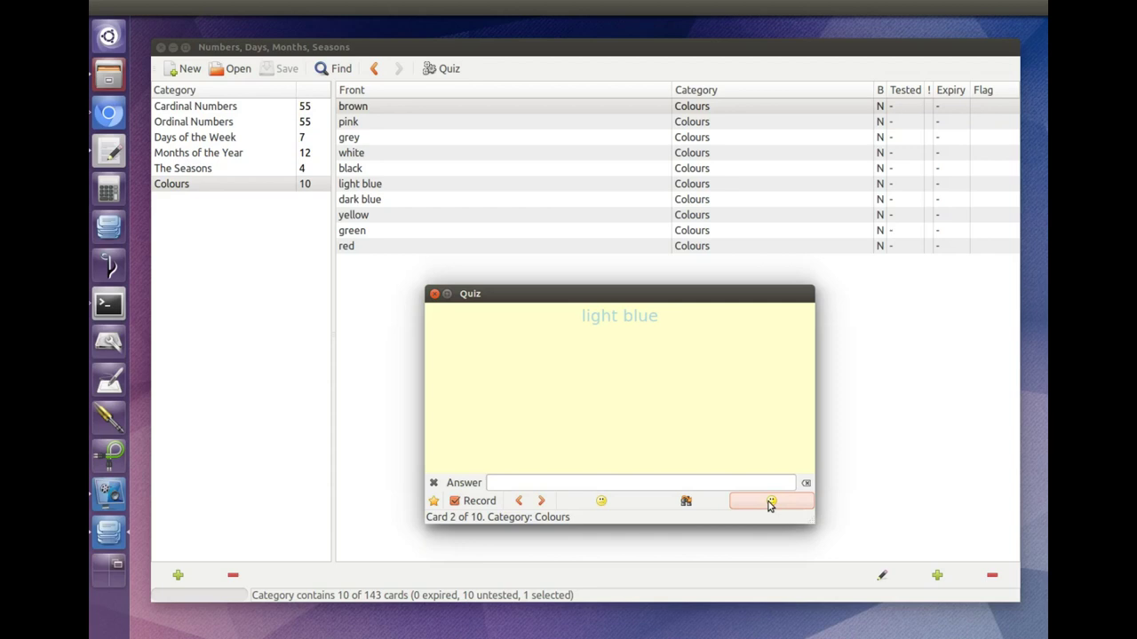
Mark the light blue and dark blue cards as unknown, and the white and black cards as known
{"action": "left_click", "coordinate": [624, 504]}
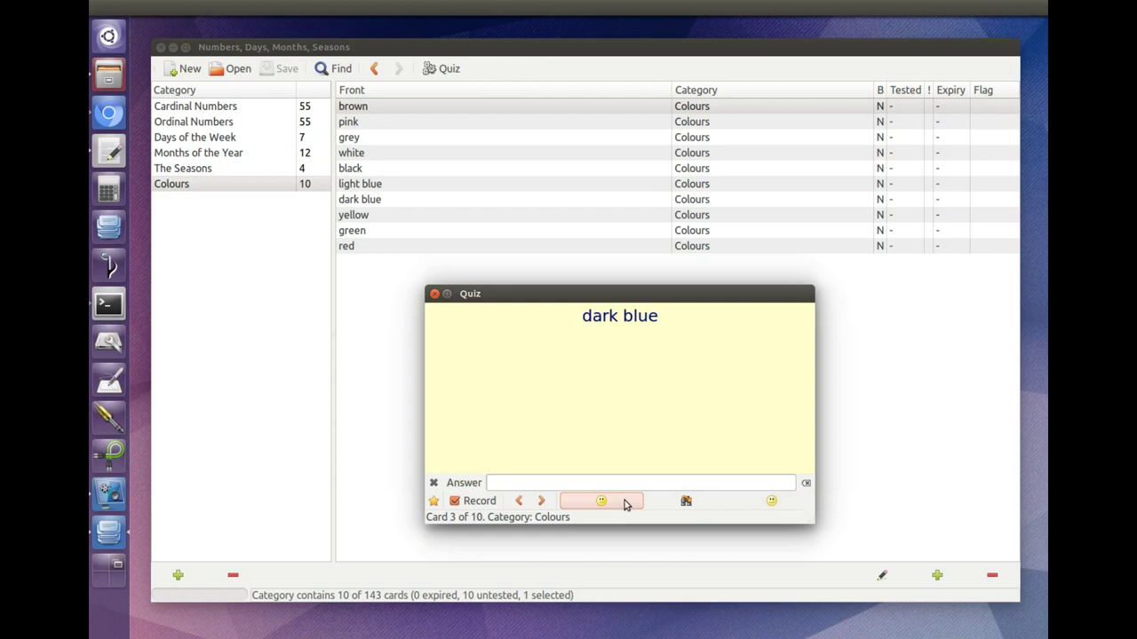
{"action": "left_click", "coordinate": [624, 503]}
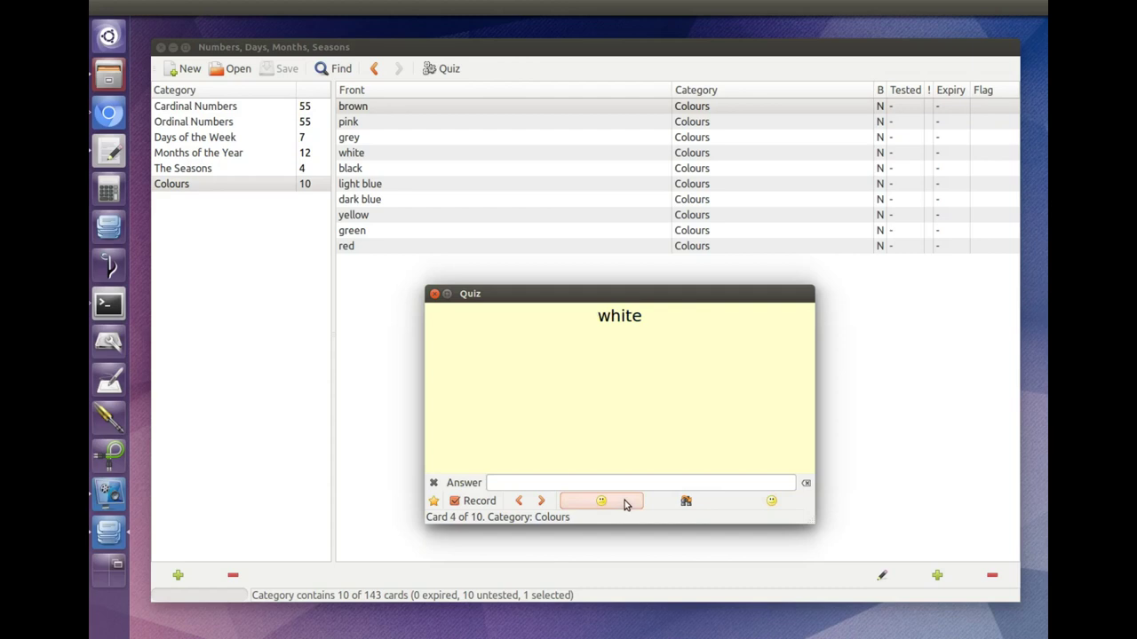
{"action": "left_click", "coordinate": [769, 503]}
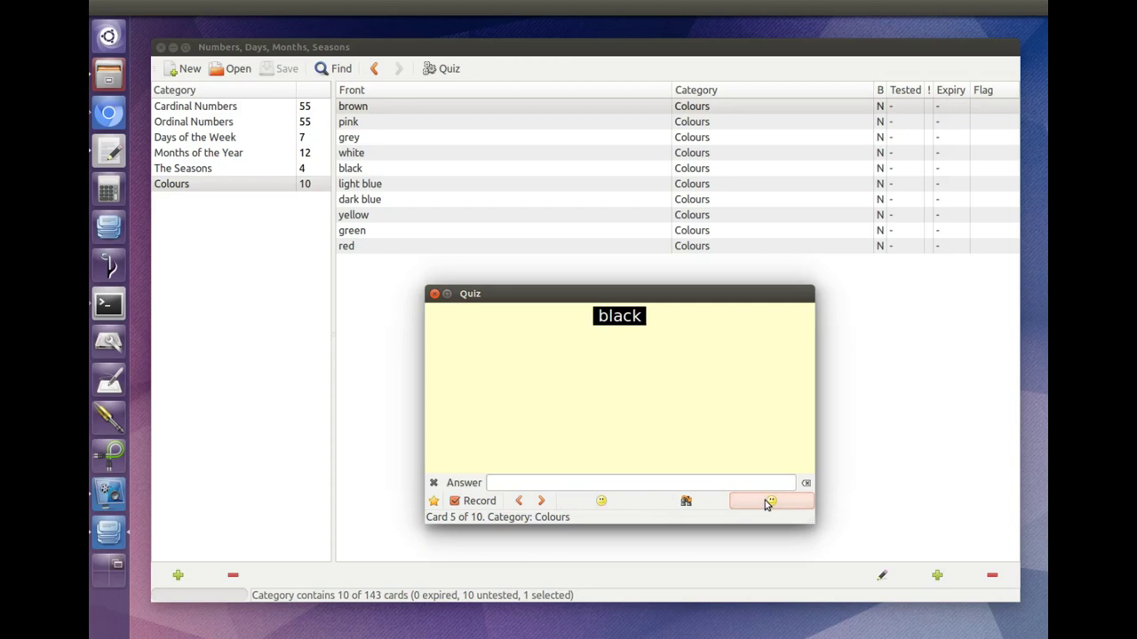
{"action": "left_click", "coordinate": [767, 503]}
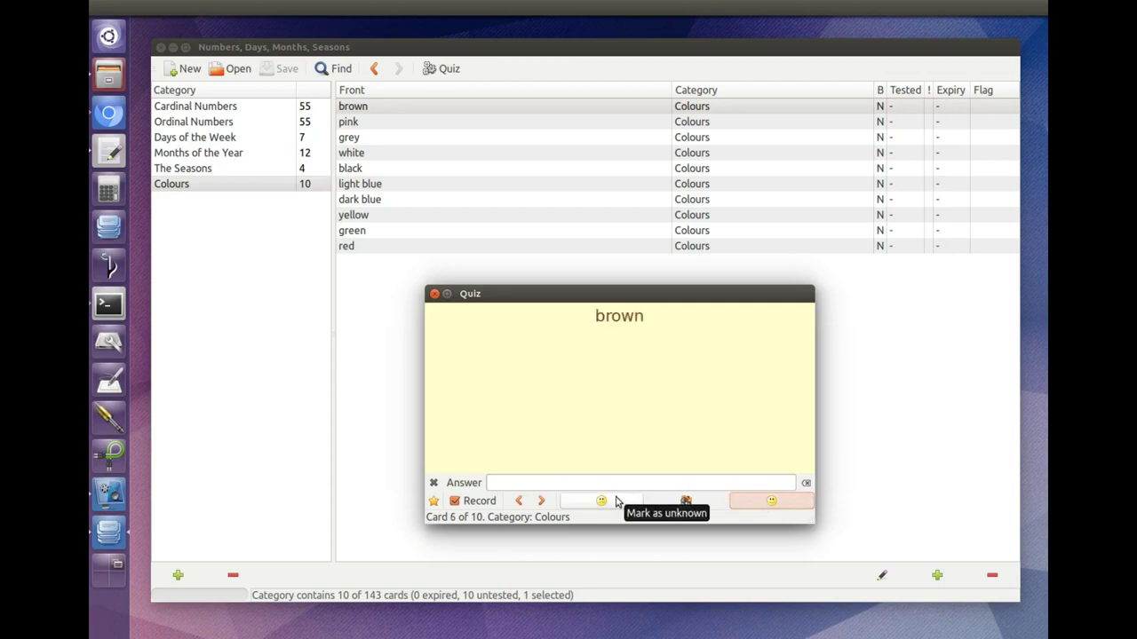
View the reverse sides of the brown and pink cards, marking brown as unknown and pink as known
{"action": "left_click", "coordinate": [666, 500]}
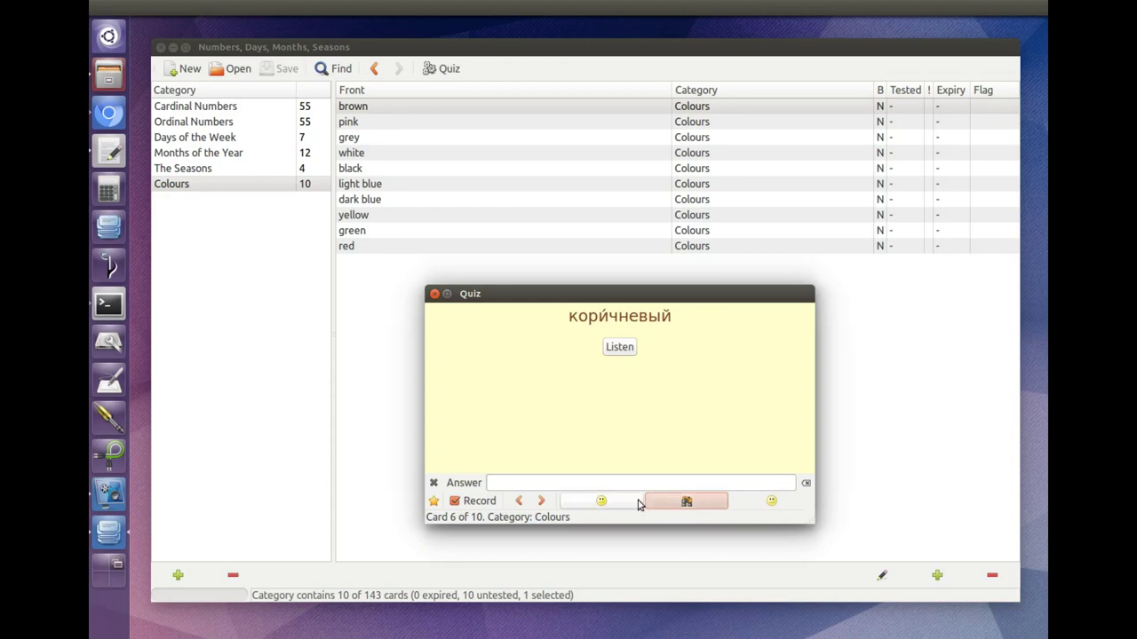
{"action": "left_click", "coordinate": [601, 502]}
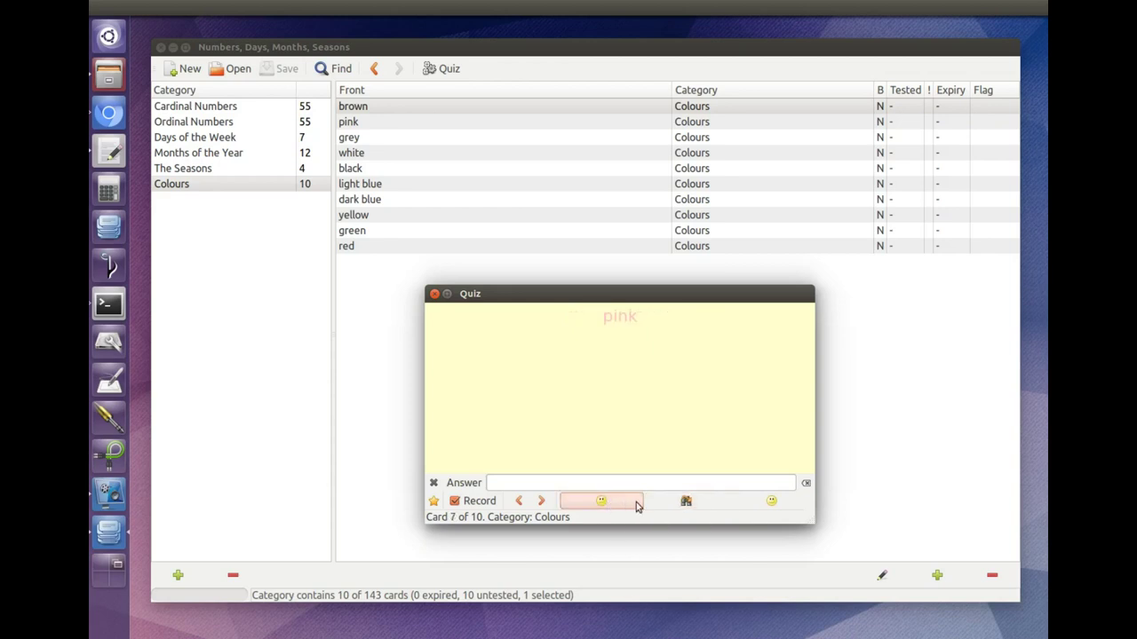
{"action": "left_click", "coordinate": [673, 503]}
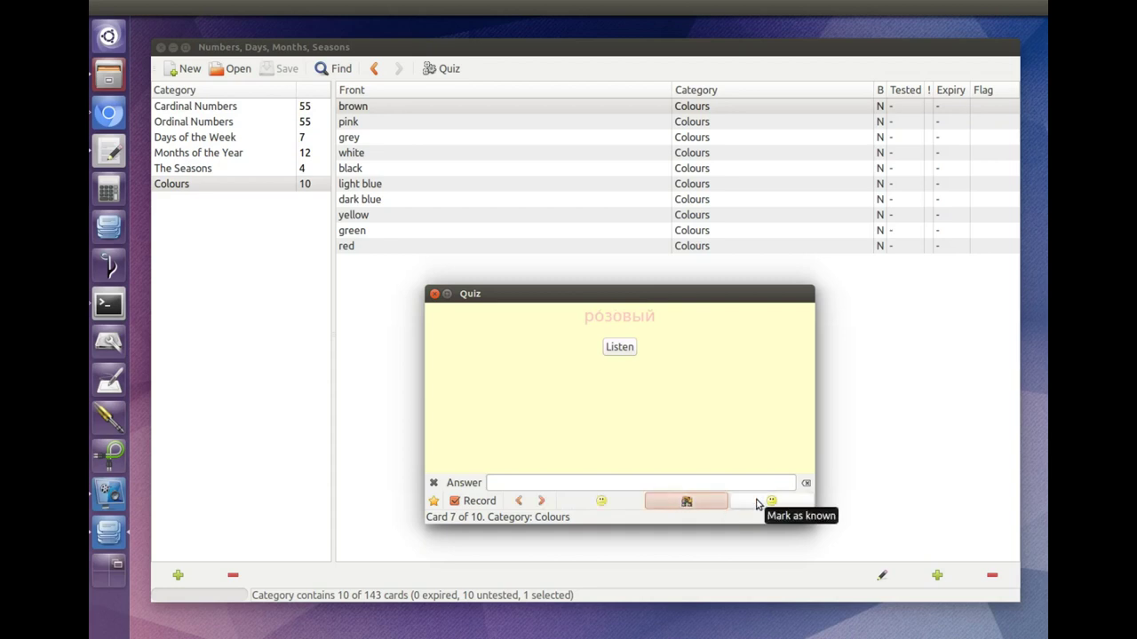
{"action": "left_click", "coordinate": [757, 503]}
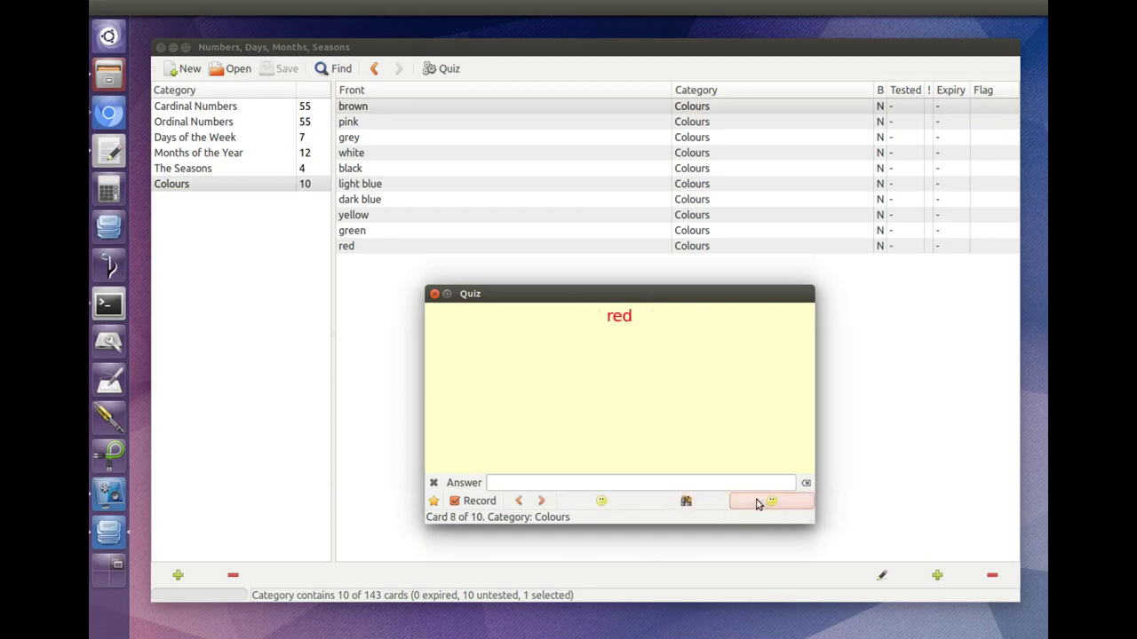
View the reverse sides of the red, yellow and grey cards and mark each one as known
{"action": "left_click", "coordinate": [707, 507]}
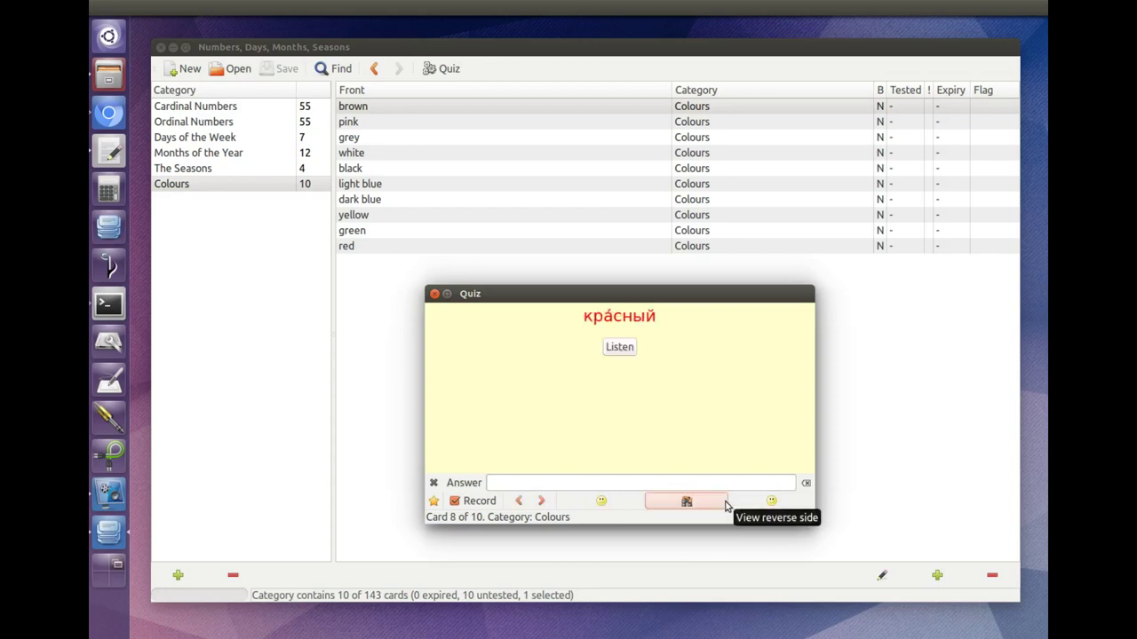
{"action": "left_click", "coordinate": [757, 502]}
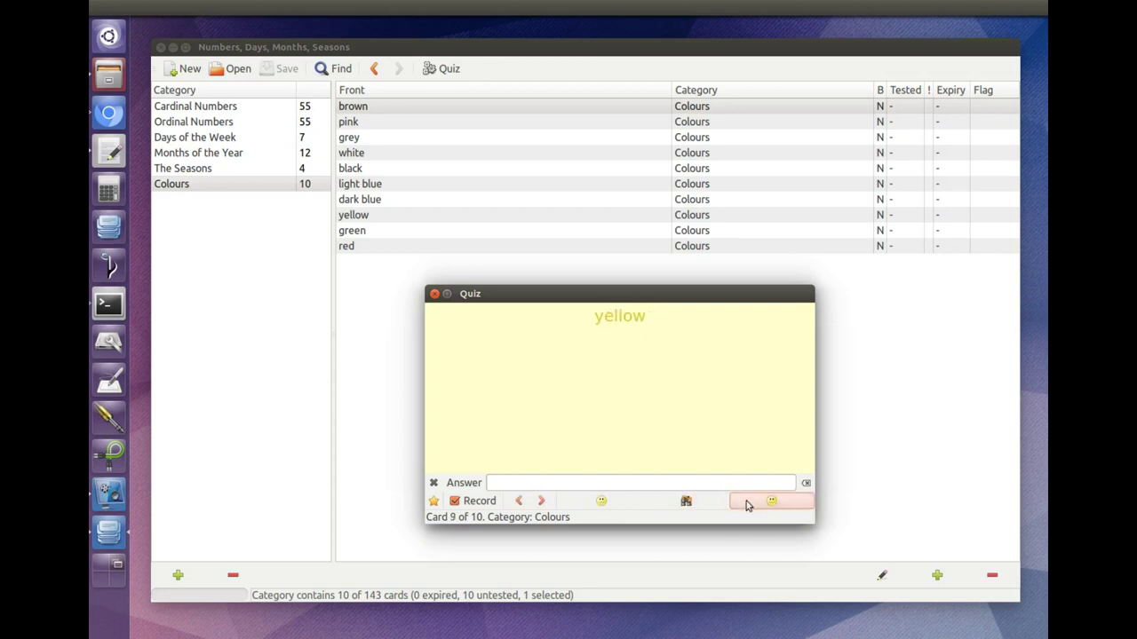
{"action": "left_click", "coordinate": [713, 508]}
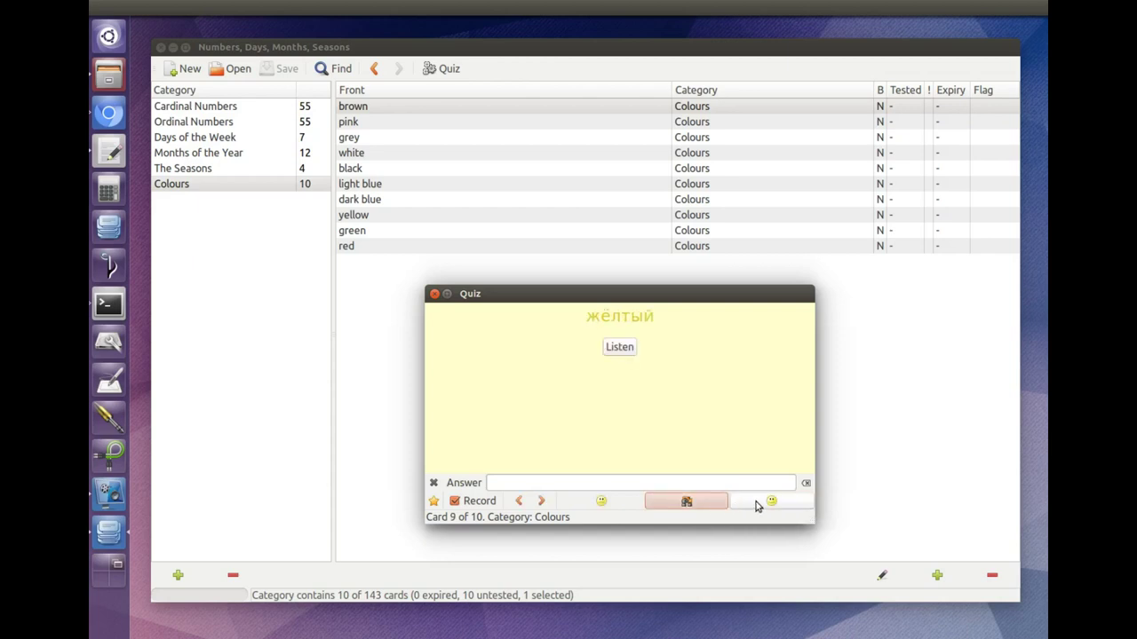
{"action": "left_click", "coordinate": [757, 504]}
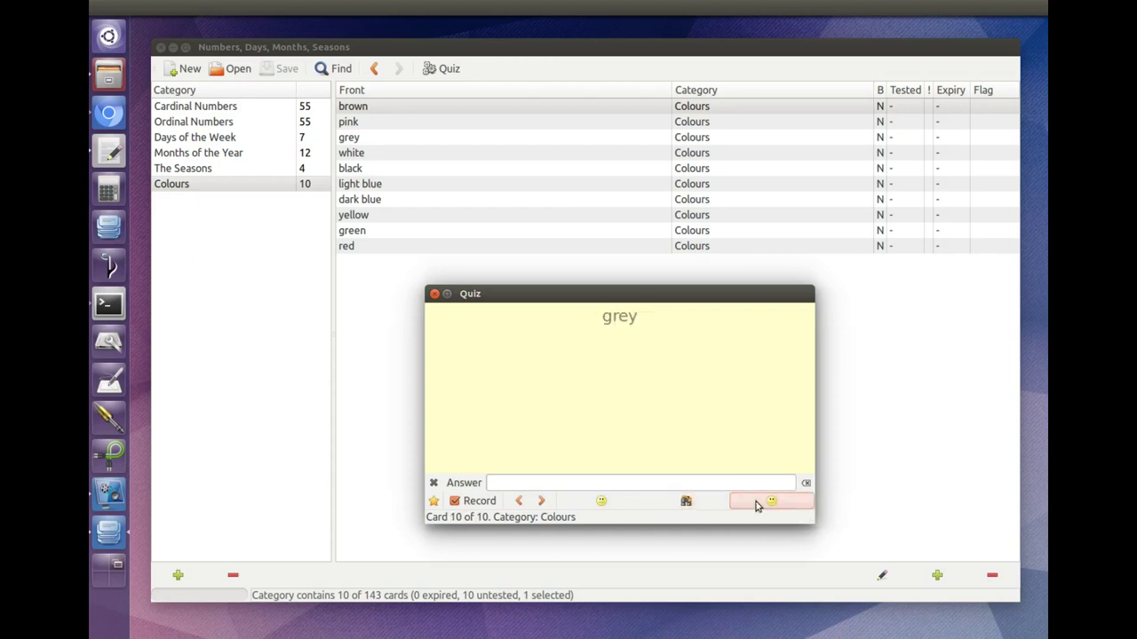
{"action": "left_click", "coordinate": [708, 504]}
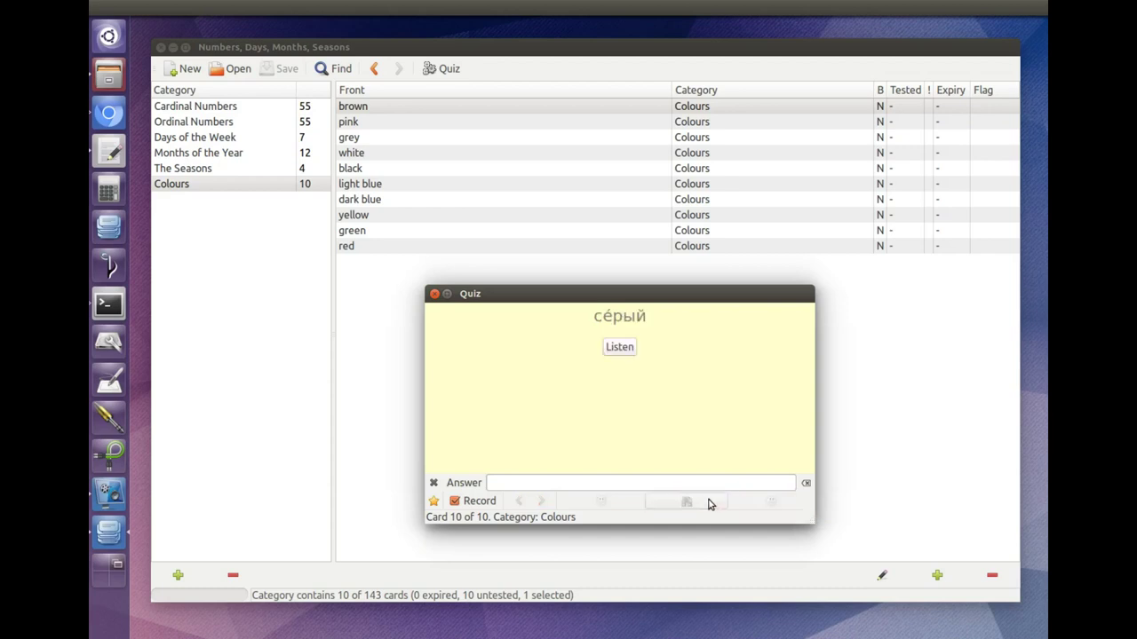
{"action": "left_click", "coordinate": [753, 503]}
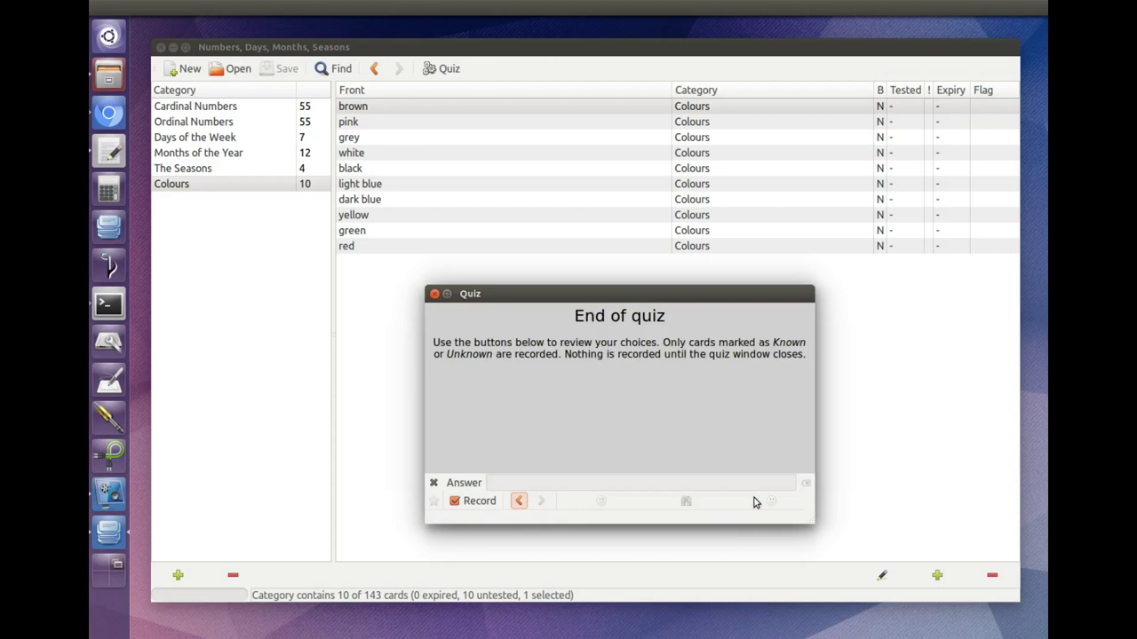
Review the quiz choices backwards to the black card, and check the reverse side of the brown card
{"action": "left_click", "coordinate": [519, 501]}
{"action": "left_click", "coordinate": [519, 502]}
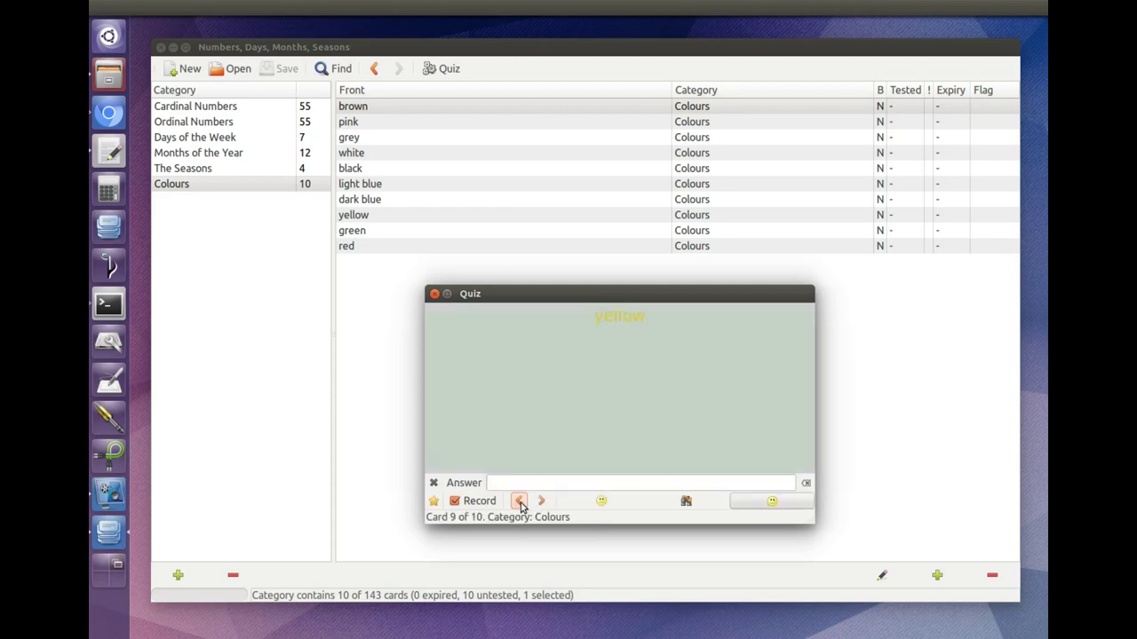
{"action": "left_click", "coordinate": [519, 501]}
{"action": "left_click", "coordinate": [520, 502]}
{"action": "left_click", "coordinate": [519, 502]}
{"action": "left_click", "coordinate": [519, 502]}
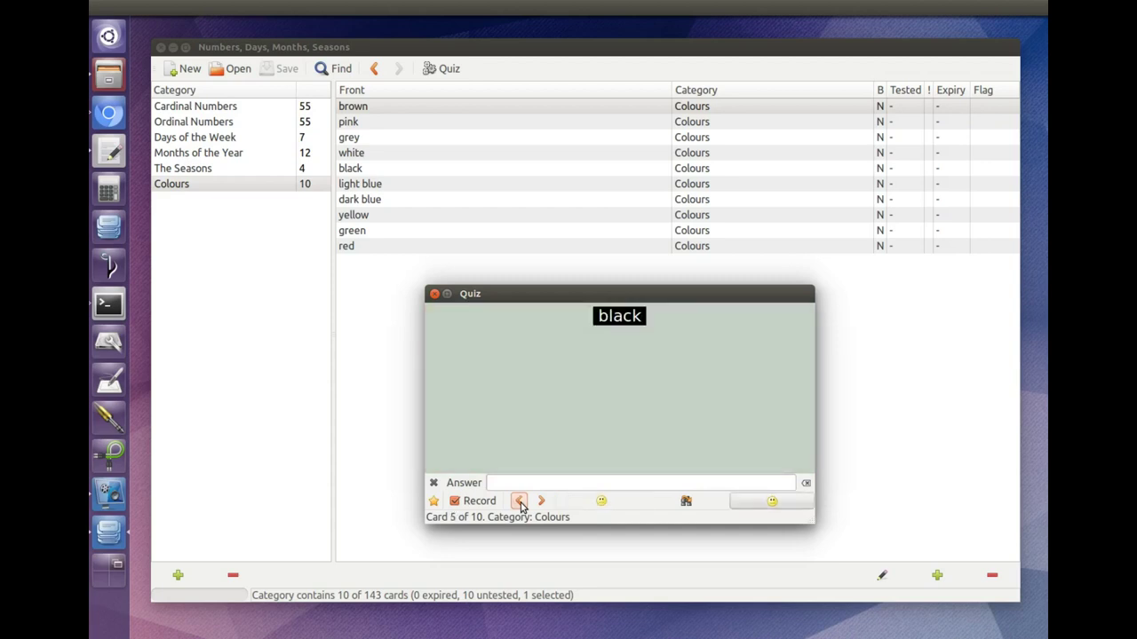
{"action": "left_click", "coordinate": [539, 503]}
{"action": "left_click", "coordinate": [681, 503]}
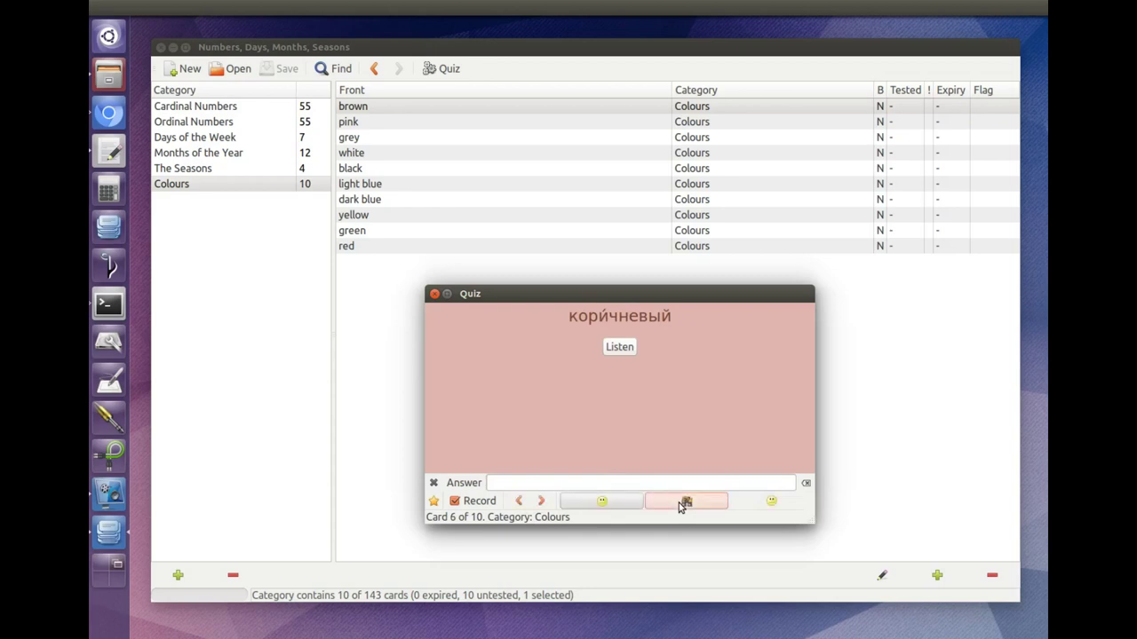
Go back through the remaining cards to the green one, viewing the dark blue card's reverse side and listening to it
{"action": "left_click", "coordinate": [520, 502]}
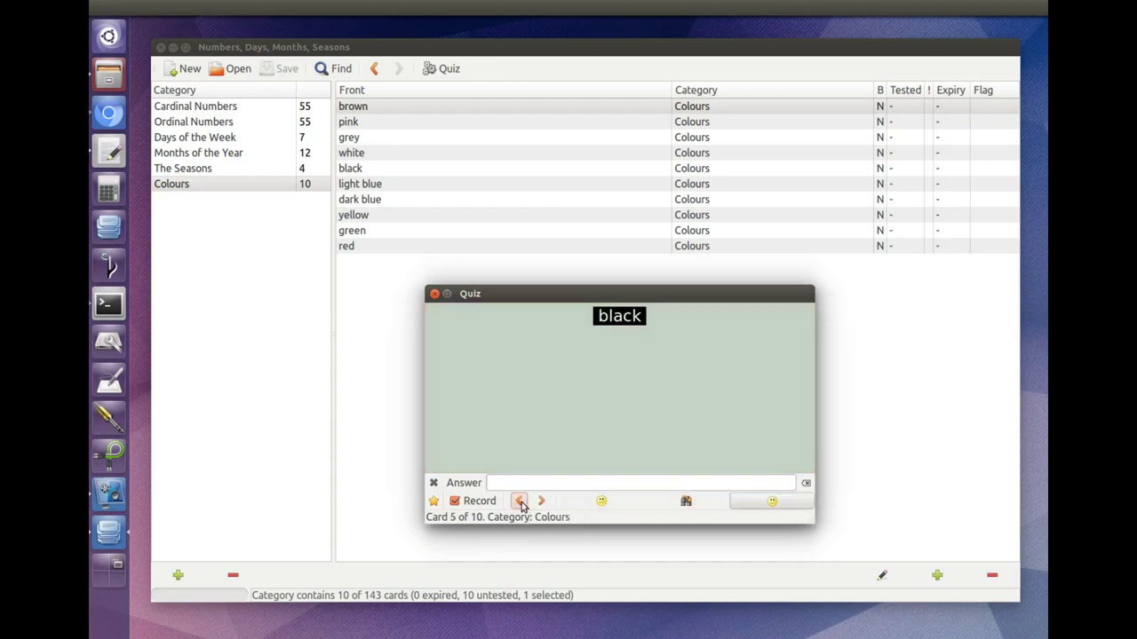
{"action": "left_click", "coordinate": [521, 502]}
{"action": "left_click", "coordinate": [520, 502]}
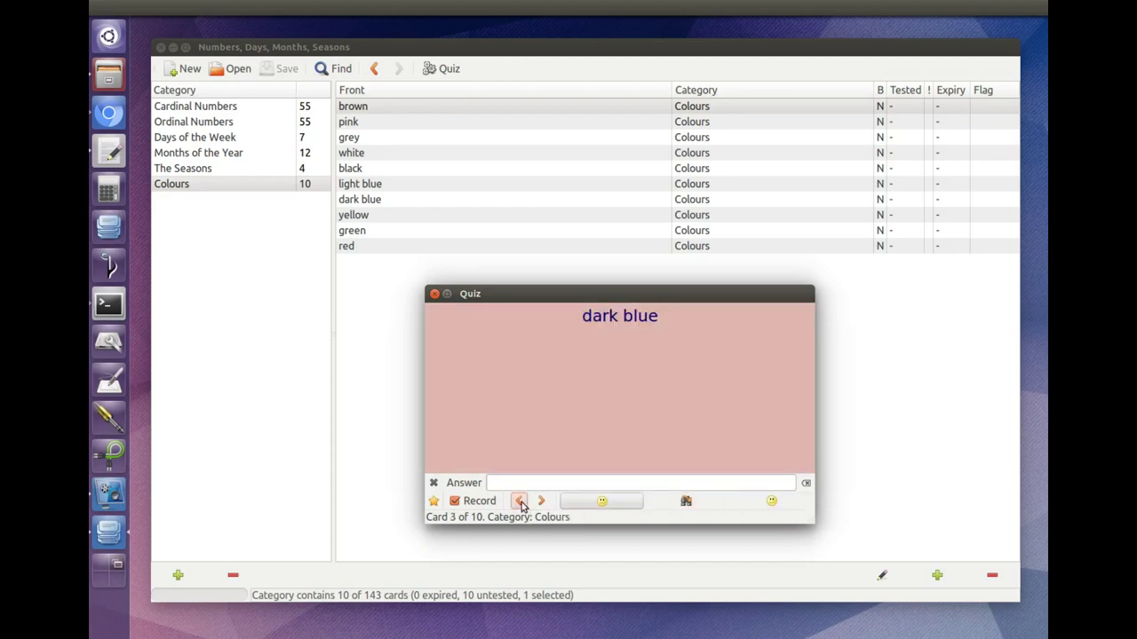
{"action": "left_click", "coordinate": [677, 501]}
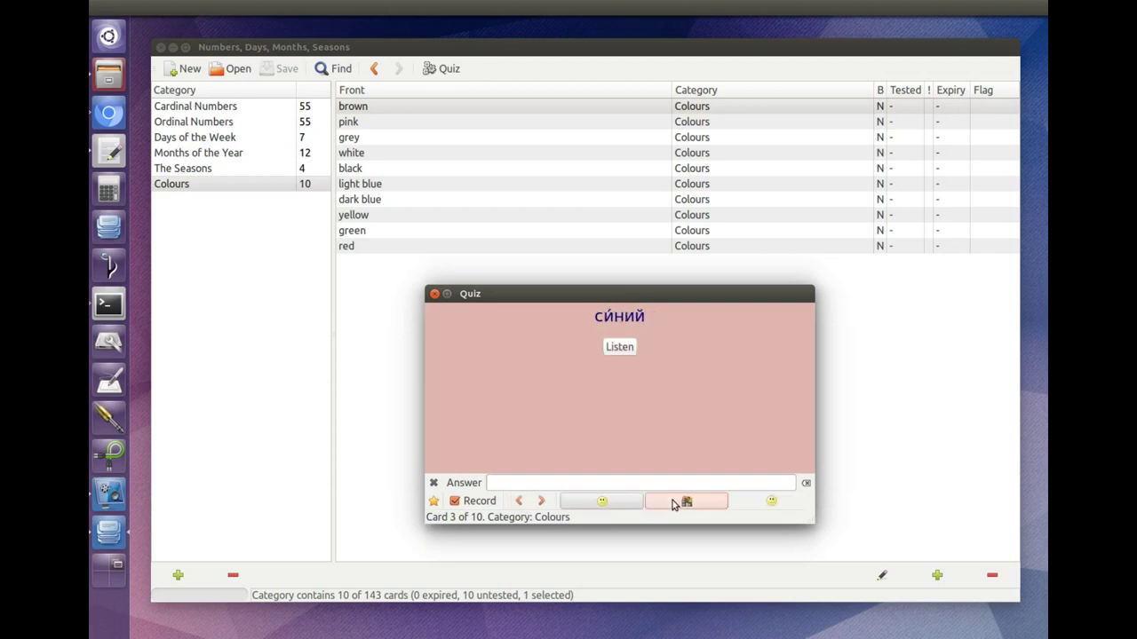
{"action": "left_click", "coordinate": [625, 348]}
{"action": "left_click", "coordinate": [521, 500]}
{"action": "left_click", "coordinate": [520, 501]}
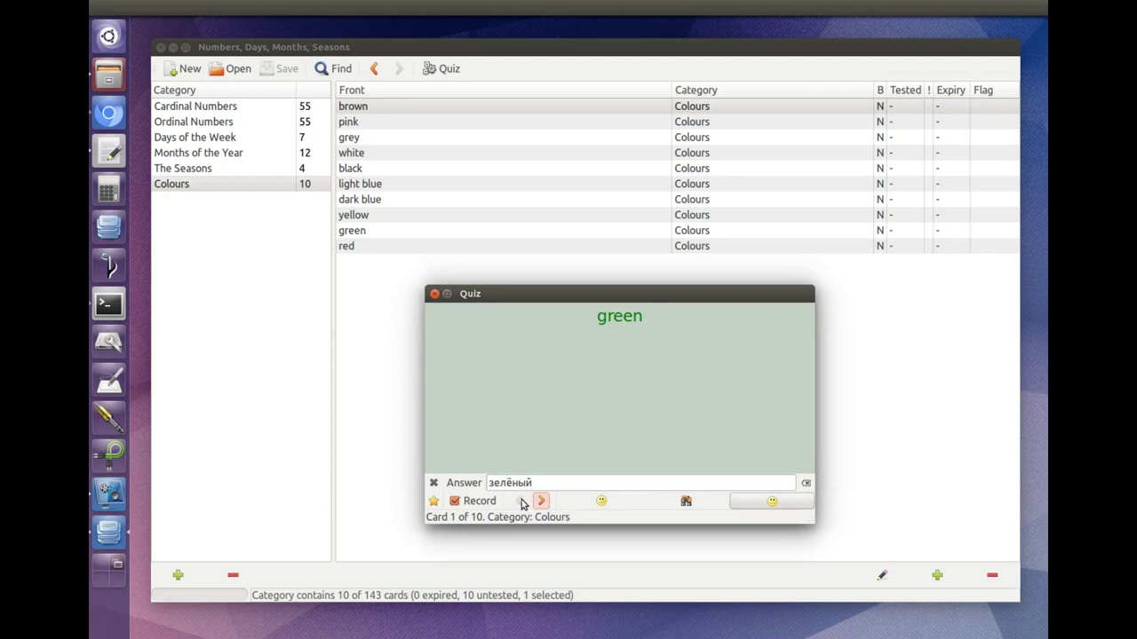
Turn result recording off and on again, and close the quiz to record the choices
{"action": "left_click", "coordinate": [455, 501]}
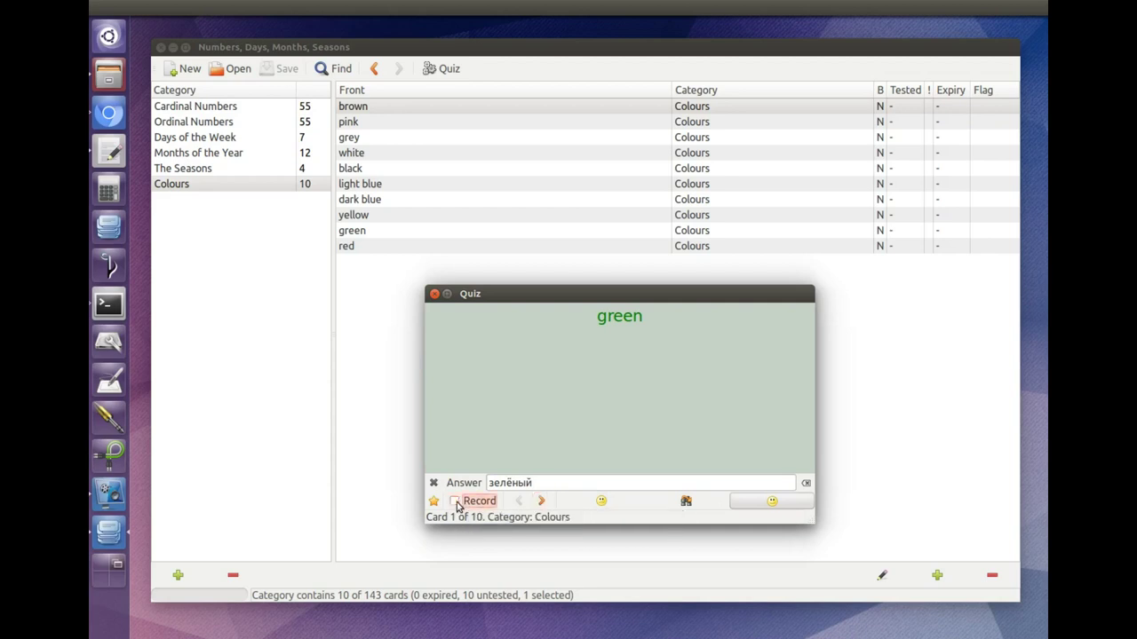
{"action": "left_click", "coordinate": [455, 501]}
{"action": "left_click", "coordinate": [434, 294]}
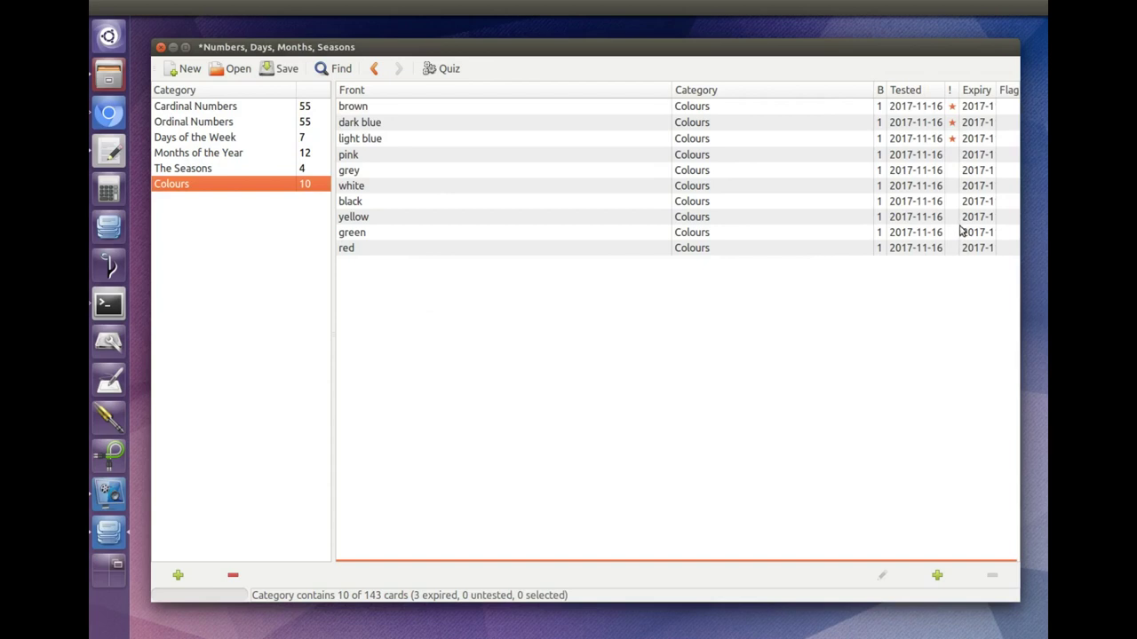
Adjust the card list columns so that the full Expiry dates and the Flag column fit
{"action": "left_click_drag", "start_coordinate": [880, 91], "coordinate": [847, 91]}
{"action": "left_click_drag", "start_coordinate": [965, 89], "coordinate": [990, 89]}
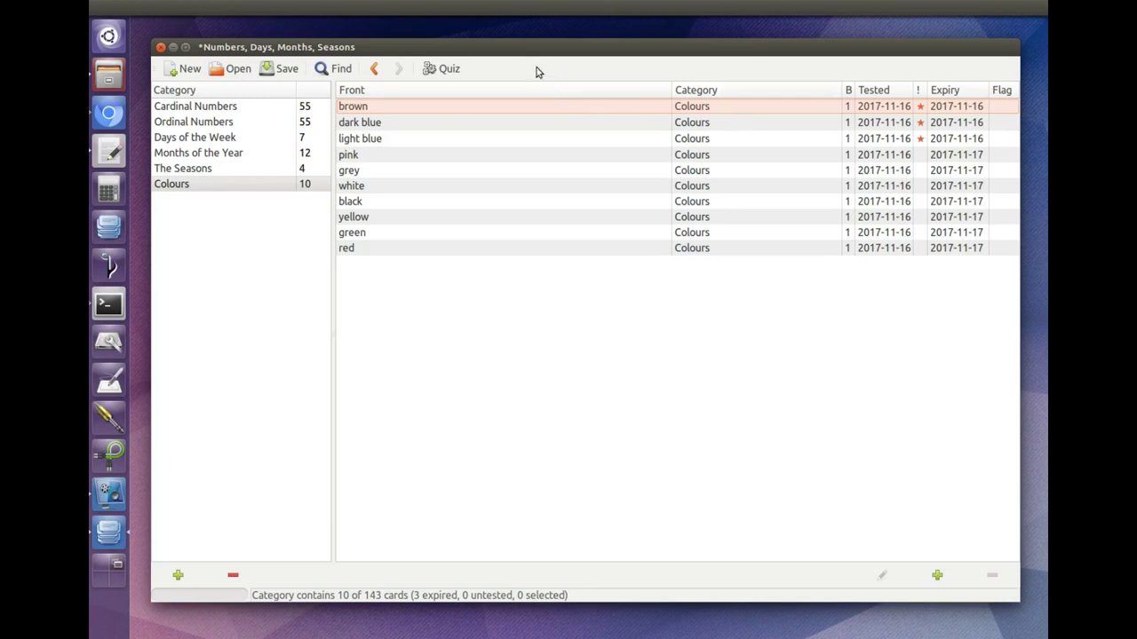
Start another quiz on the new and expired cards of the Colours category
{"action": "left_click", "coordinate": [444, 69]}
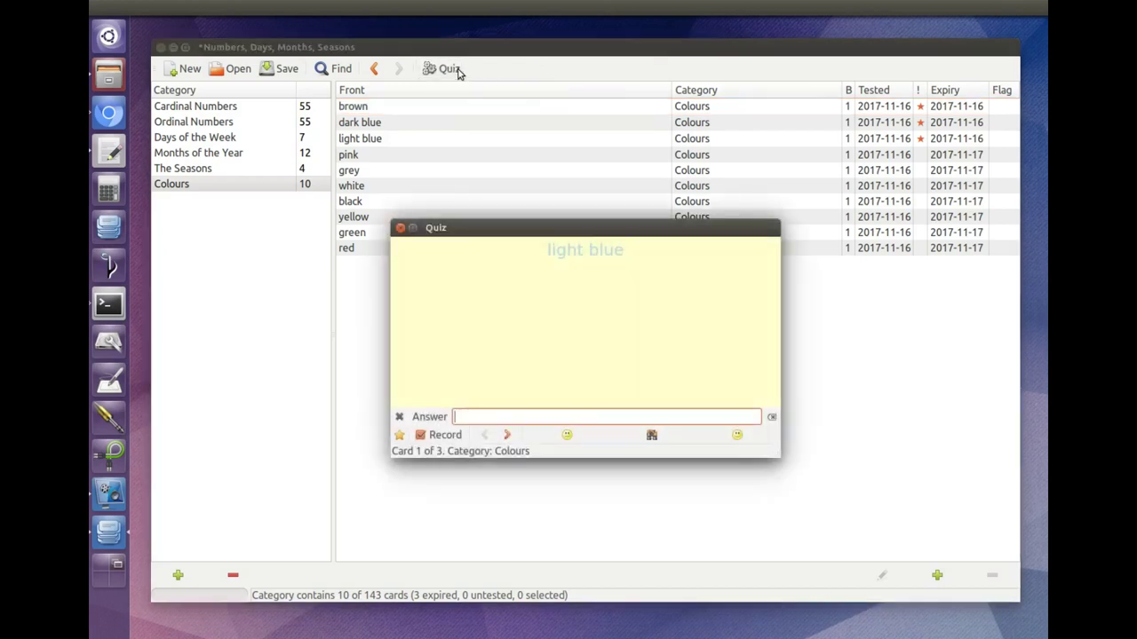